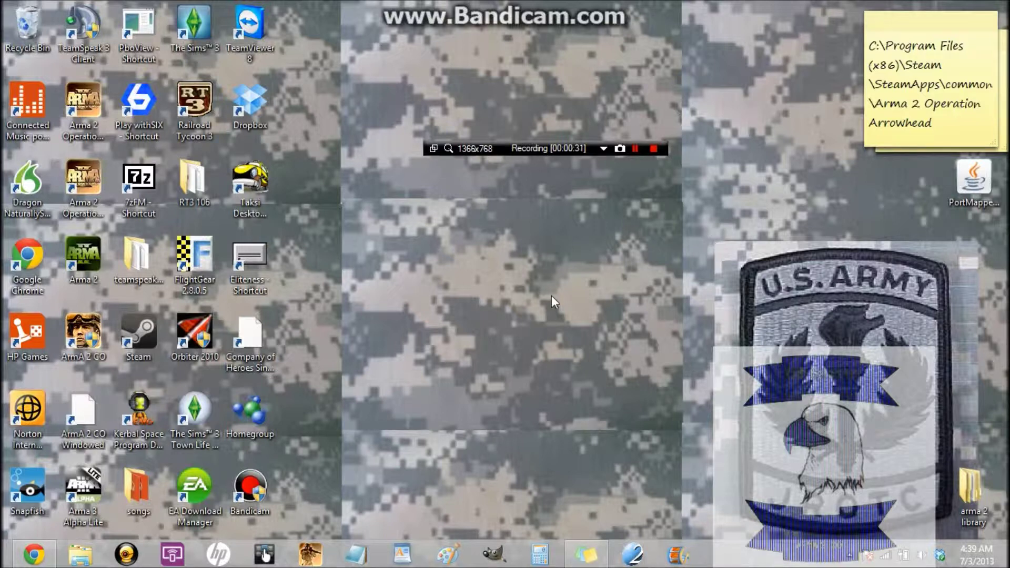
# Open a File Explorer window and copy the Arma 2 install path from the sticky note
pyautogui.click(100, 555)
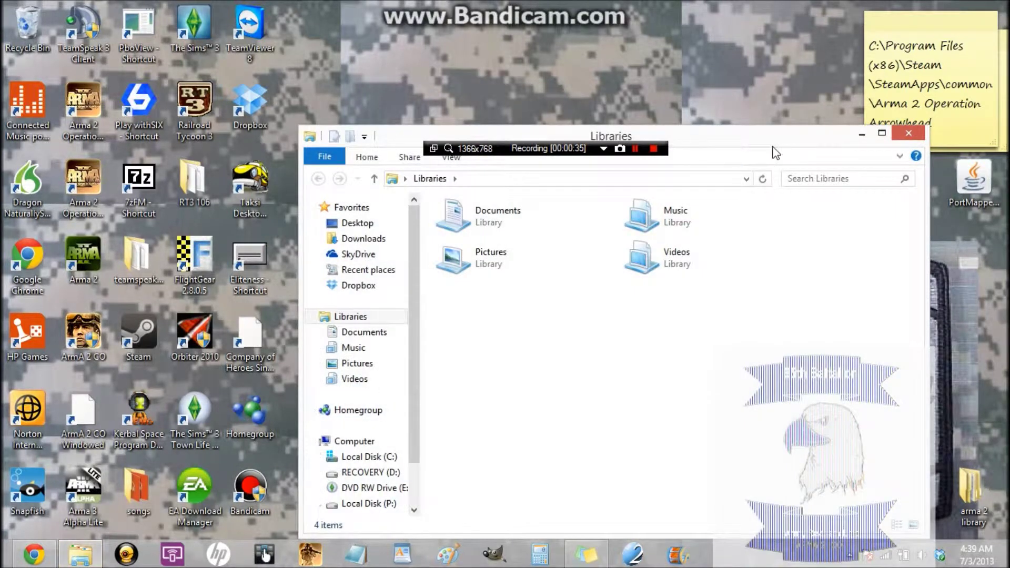
pyautogui.moveTo(764, 143); pyautogui.dragTo(667, 76)
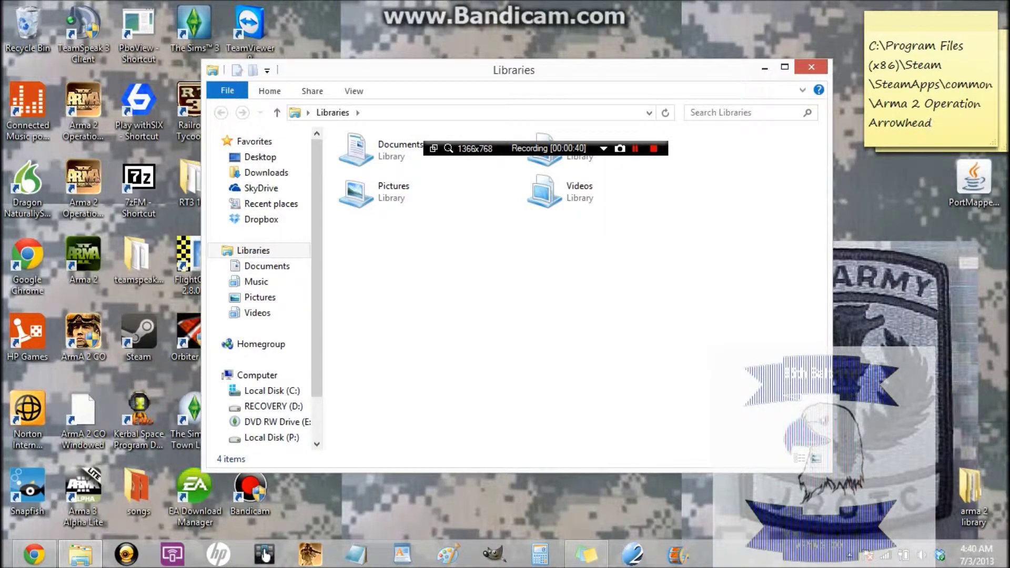
pyautogui.hotkey('alt', 'Tab')
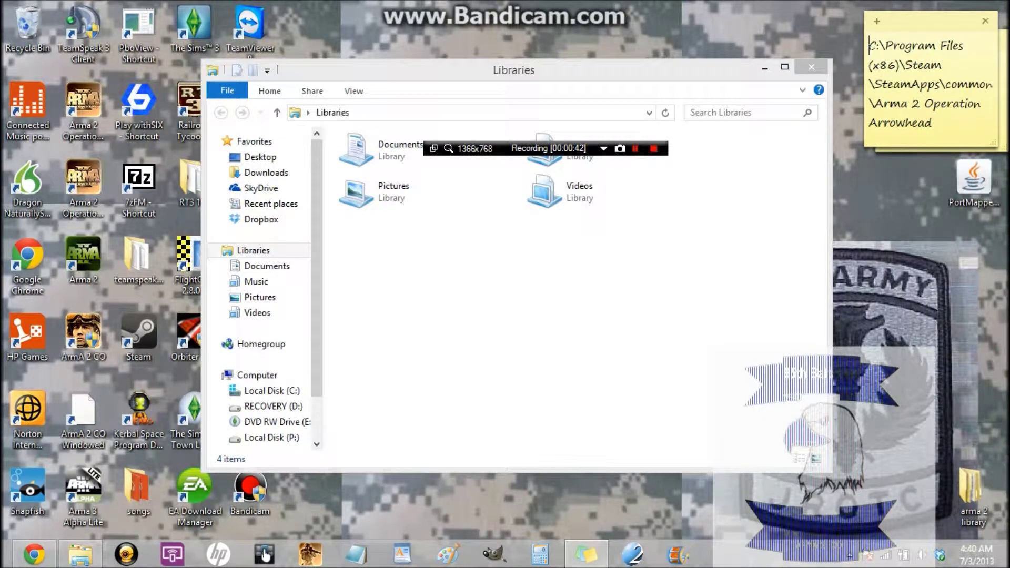
pyautogui.hotkey('ctrl', 'a')
pyautogui.rightClick(936, 87)
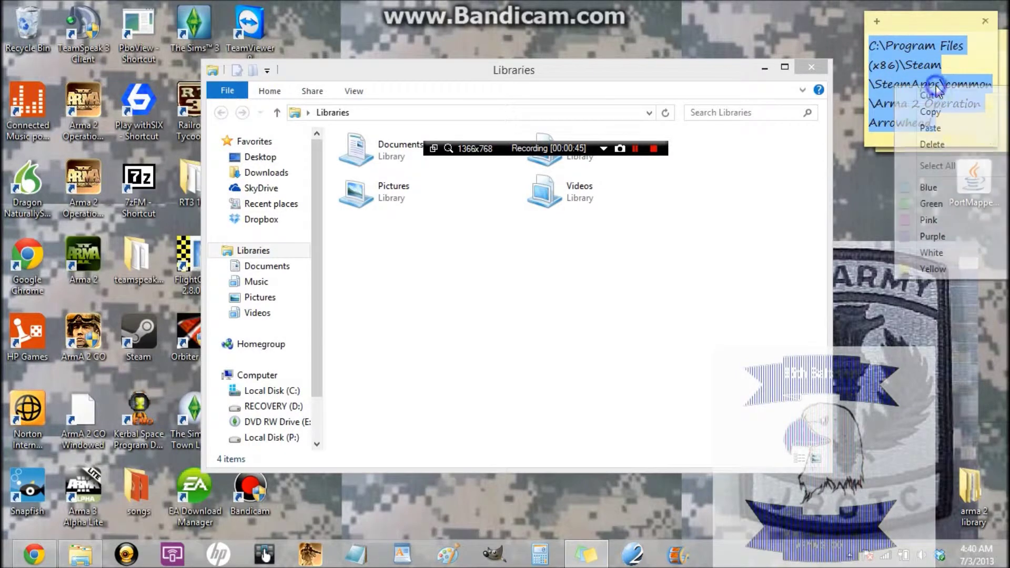
pyautogui.click(942, 113)
# Paste the copied path into the address bar and go to the Arma 2 Operation Arrowhead folder
pyautogui.click(632, 112)
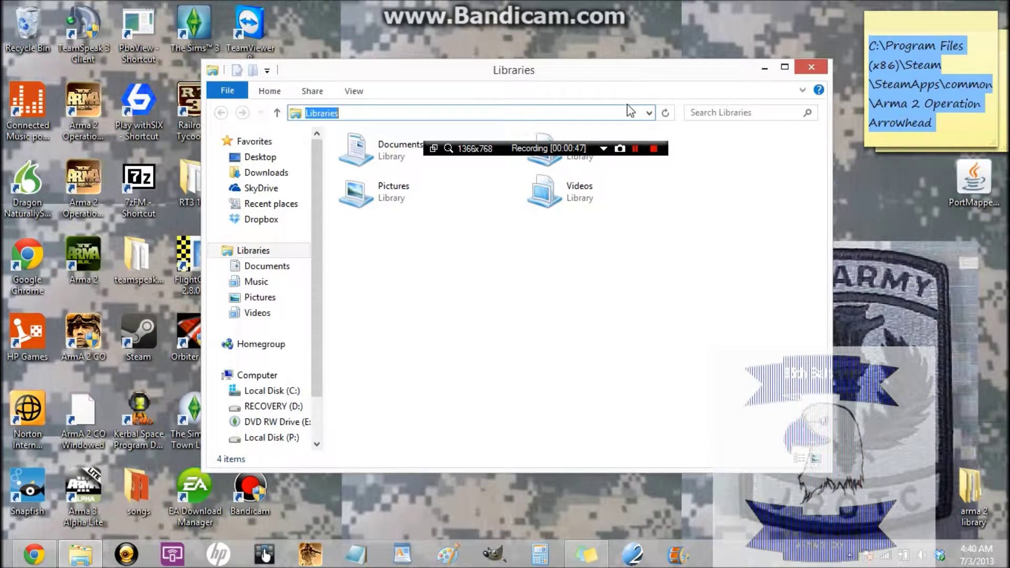
pyautogui.click(620, 105)
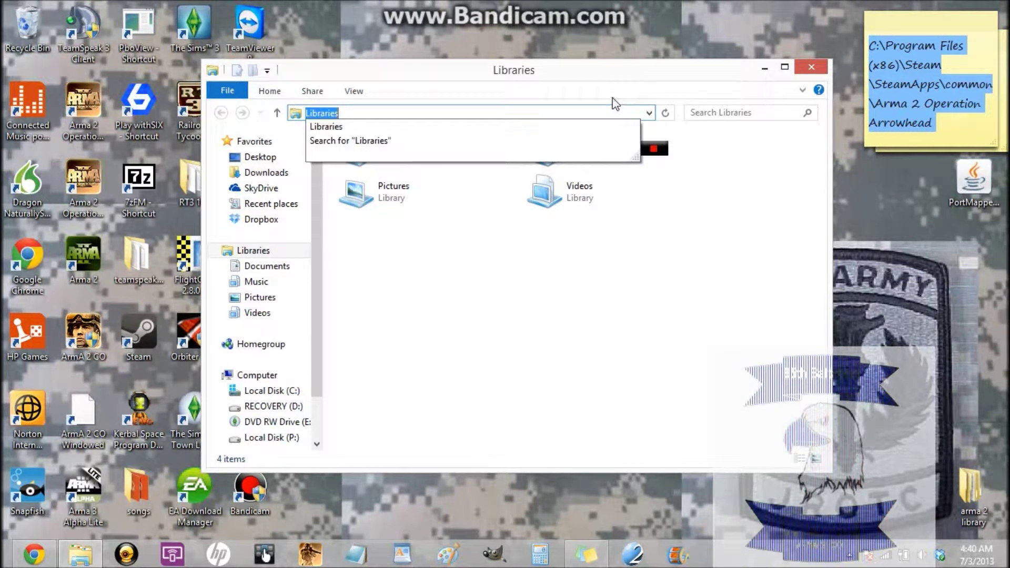
pyautogui.press('BackSpace')
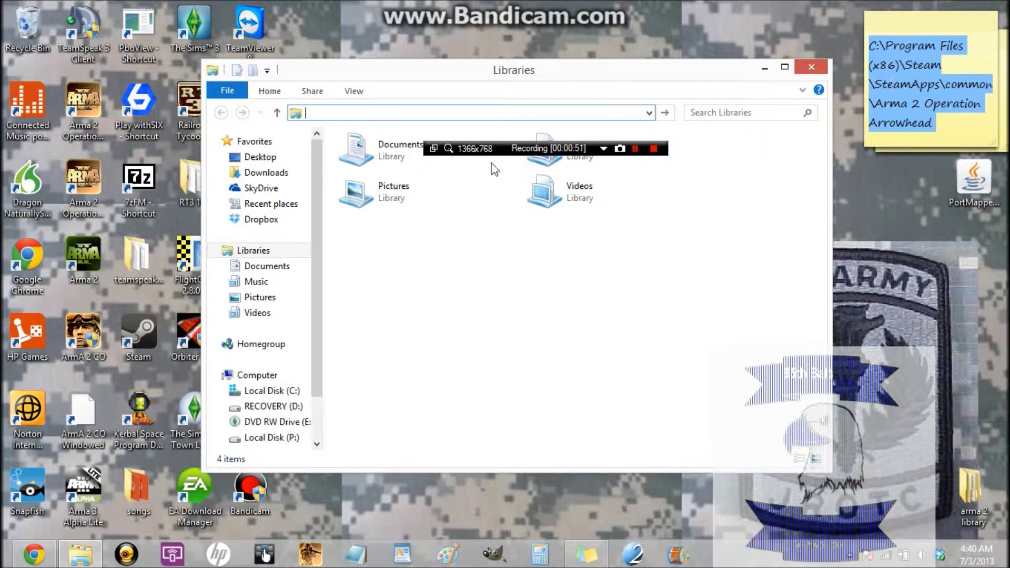
pyautogui.hotkey('ctrl', 'z')
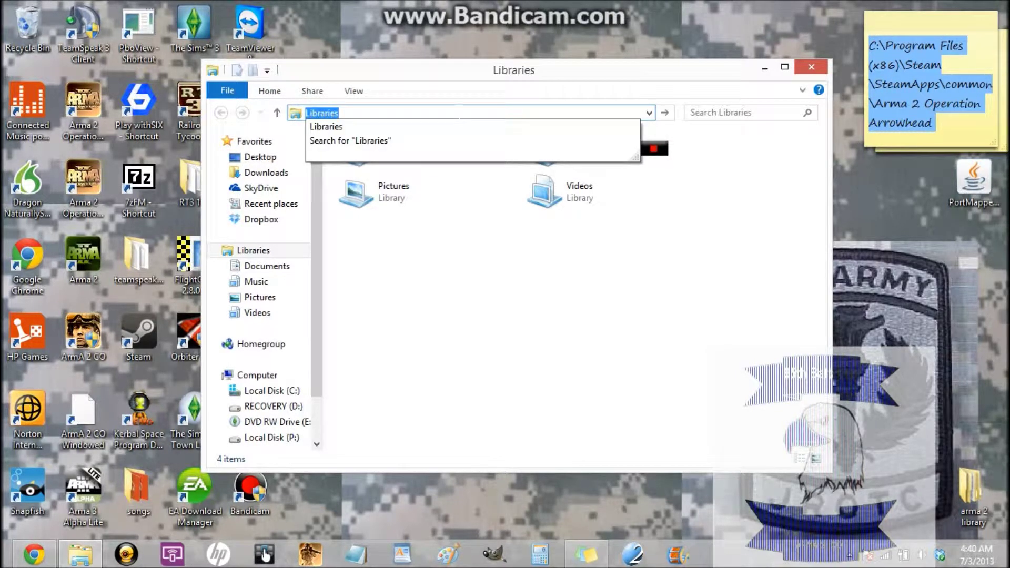
pyautogui.hotkey('ctrl', 'v')
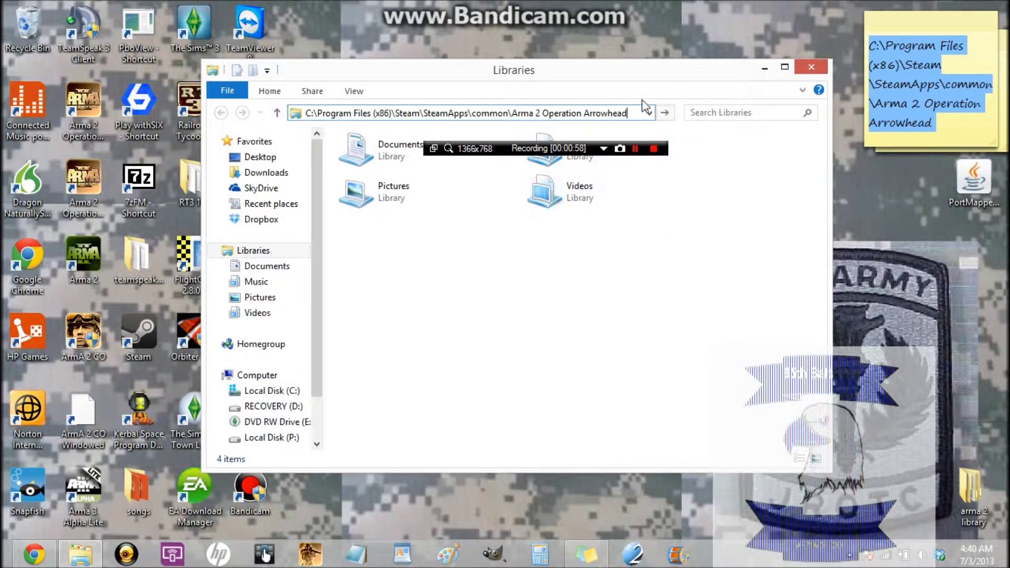
pyautogui.moveTo(627, 113); pyautogui.dragTo(305, 113)
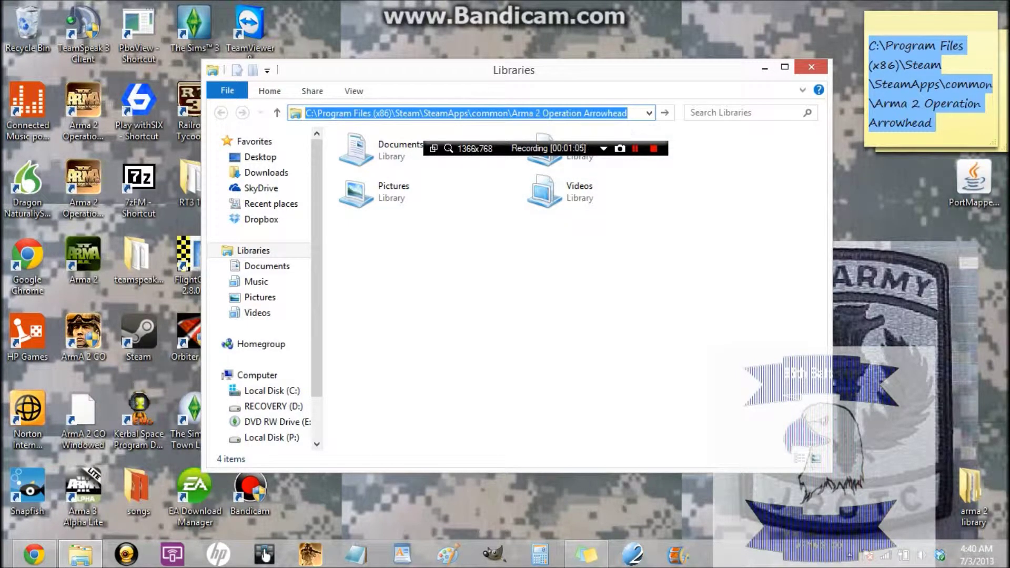
pyautogui.click(631, 113)
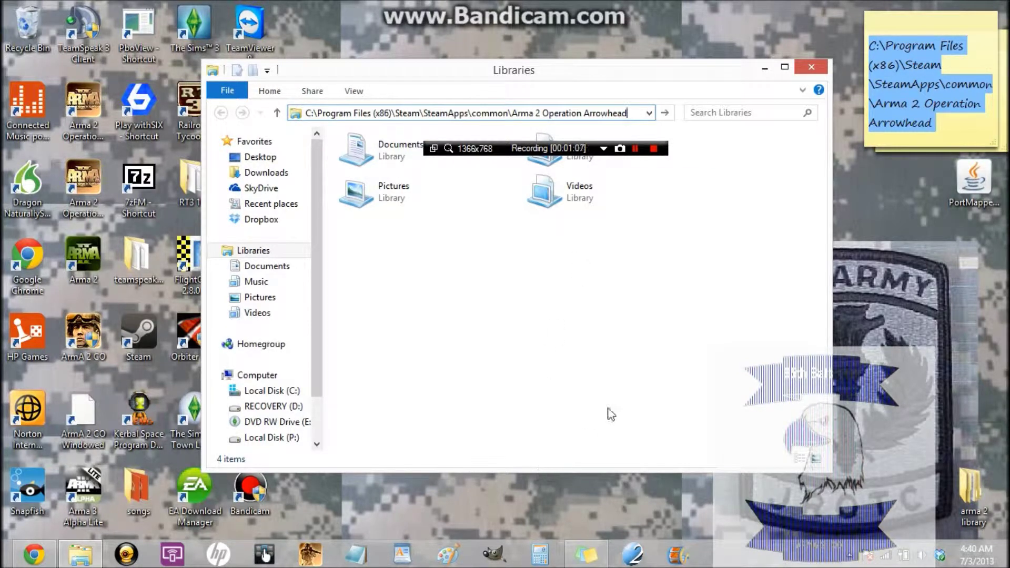
pyautogui.click(665, 114)
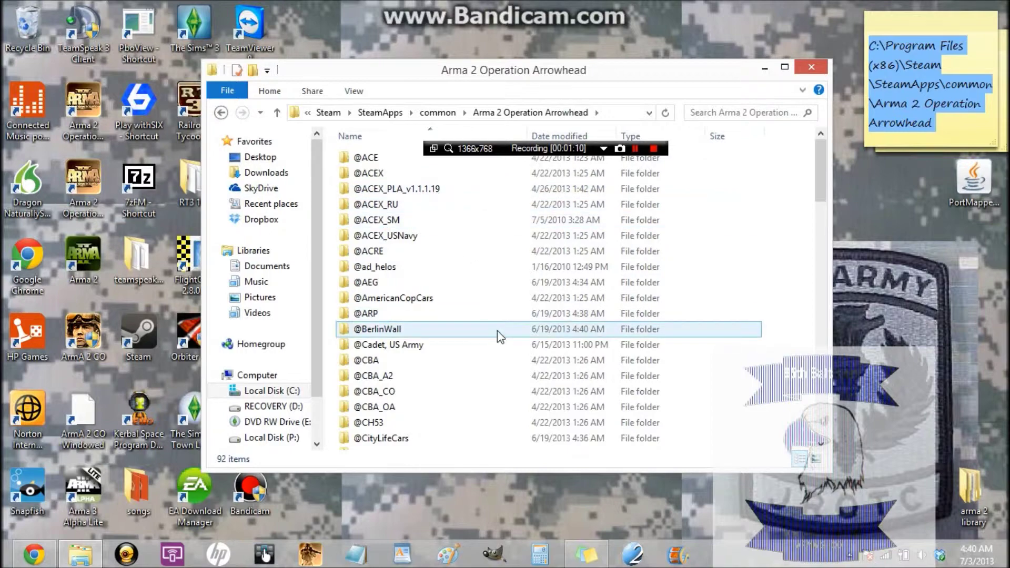
# Scroll through the install folder listing and select the ArmA2OA application
pyautogui.scroll(-4, 545, 270)
pyautogui.scroll(-5, 545, 270)
pyautogui.scroll(-11, 544, 284)
pyautogui.scroll(-5, 545, 286)
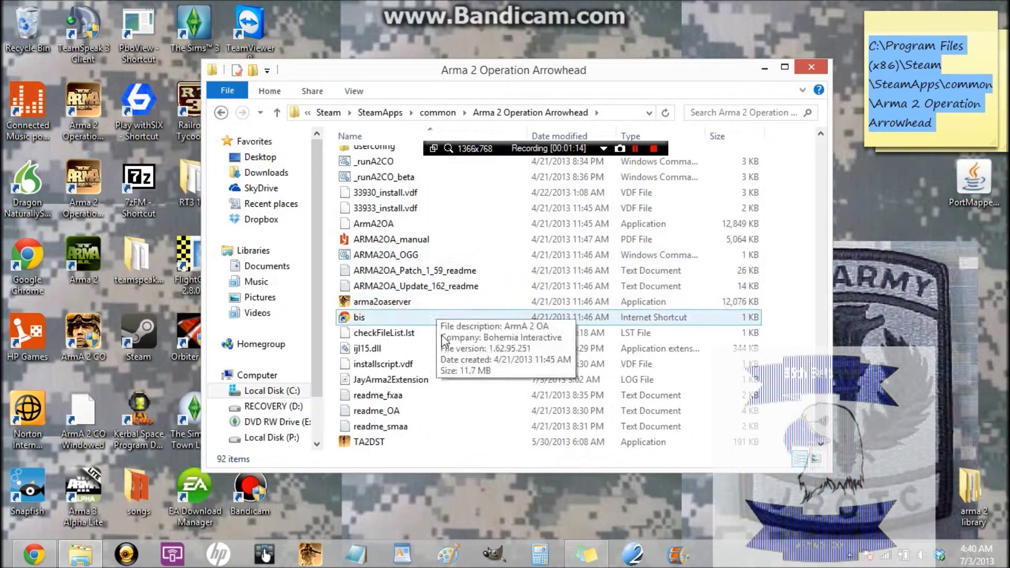
pyautogui.scroll(1, 456, 306)
pyautogui.scroll(2, 453, 308)
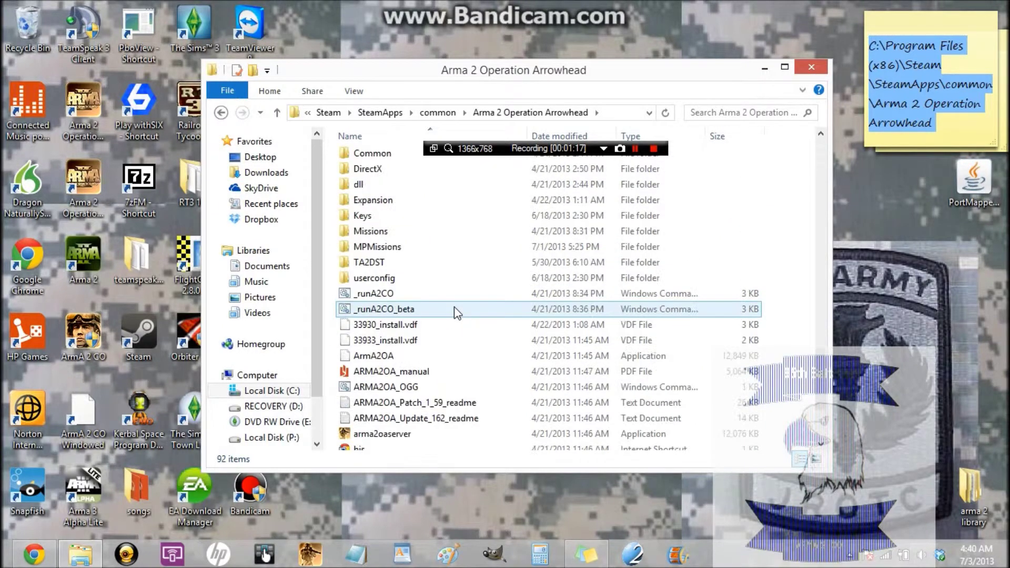
pyautogui.scroll(1, 454, 308)
pyautogui.scroll(2, 454, 310)
pyautogui.scroll(4, 456, 313)
pyautogui.scroll(-5, 456, 316)
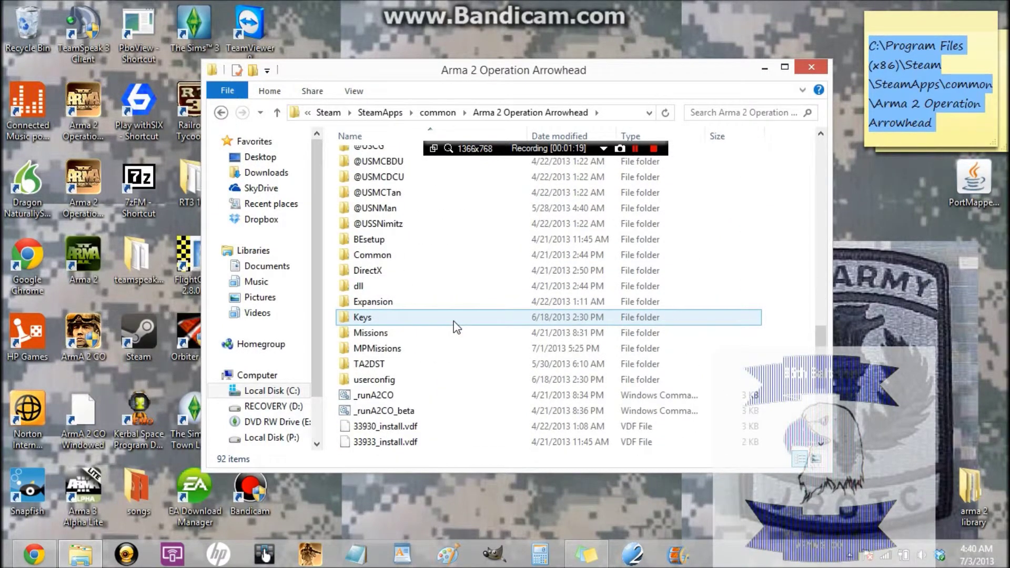
pyautogui.scroll(-5, 456, 318)
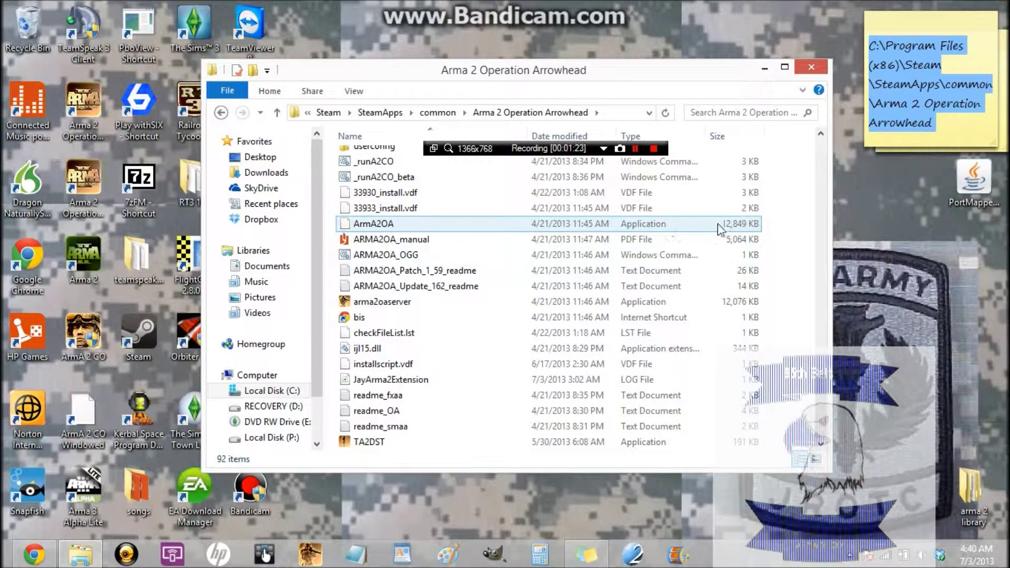
pyautogui.rightClick(418, 226)
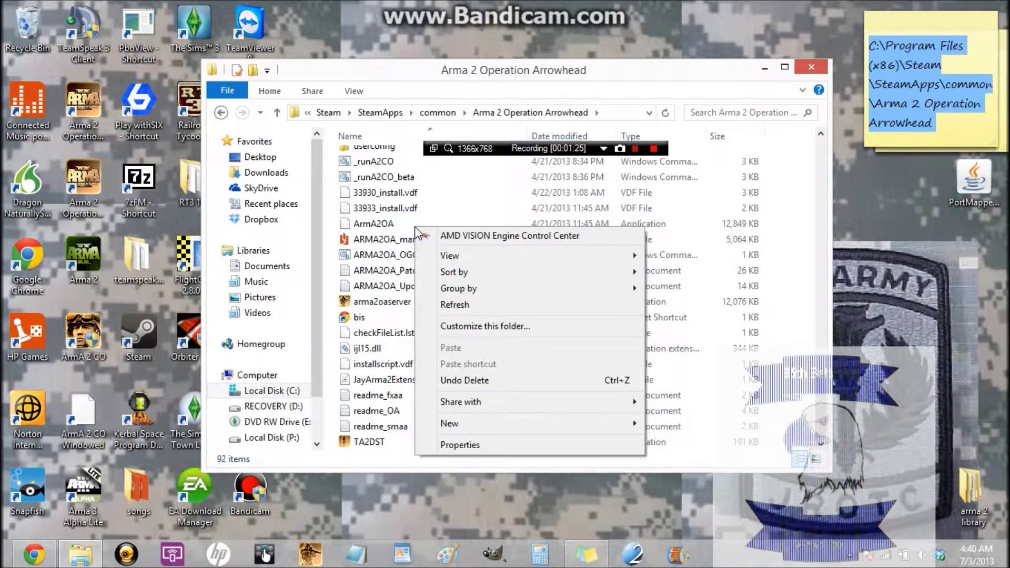
pyautogui.click(371, 225)
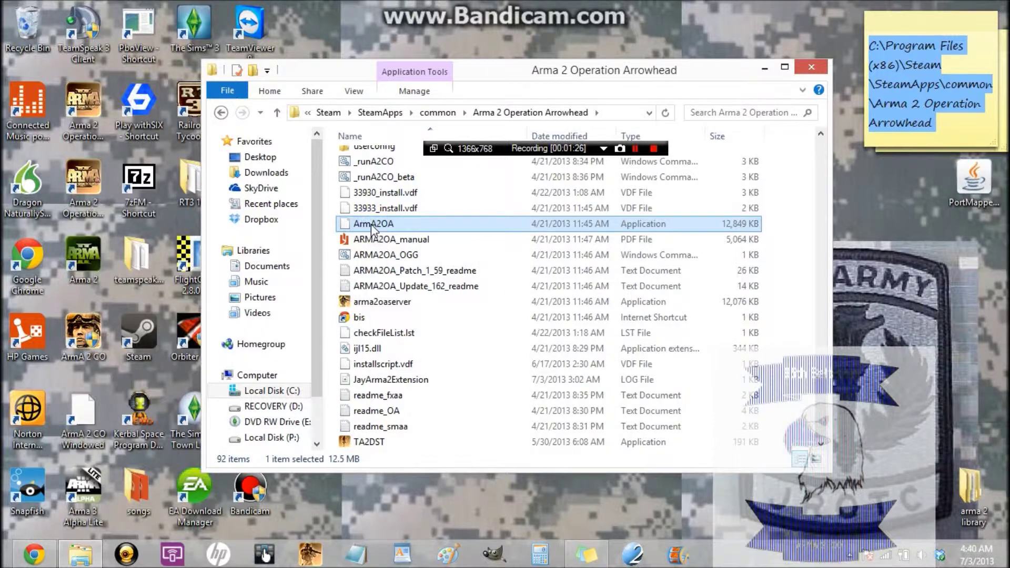
# Create a shortcut to ArmA2OA and drag it onto the desktop
pyautogui.rightClick(370, 224)
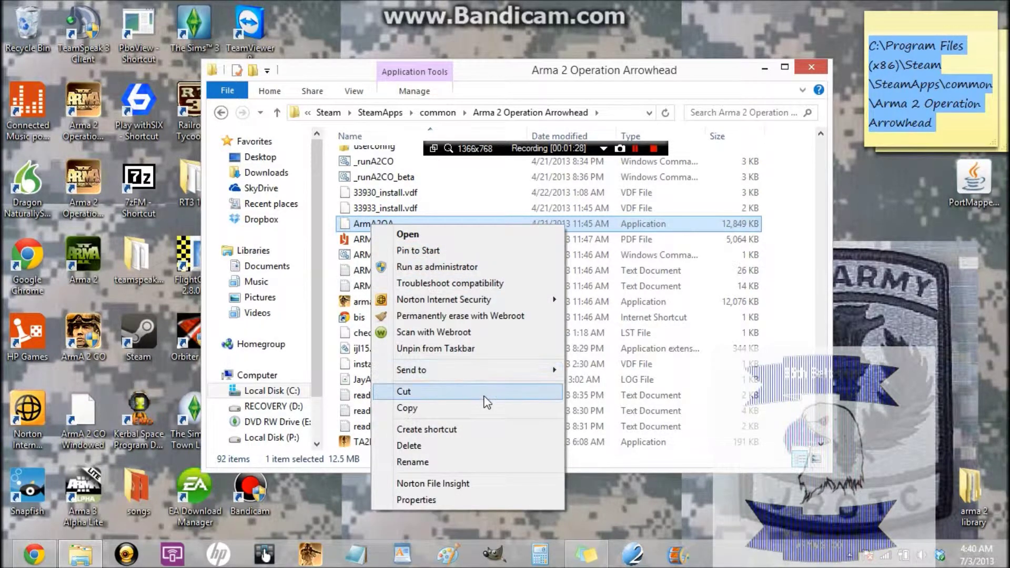
pyautogui.click(447, 430)
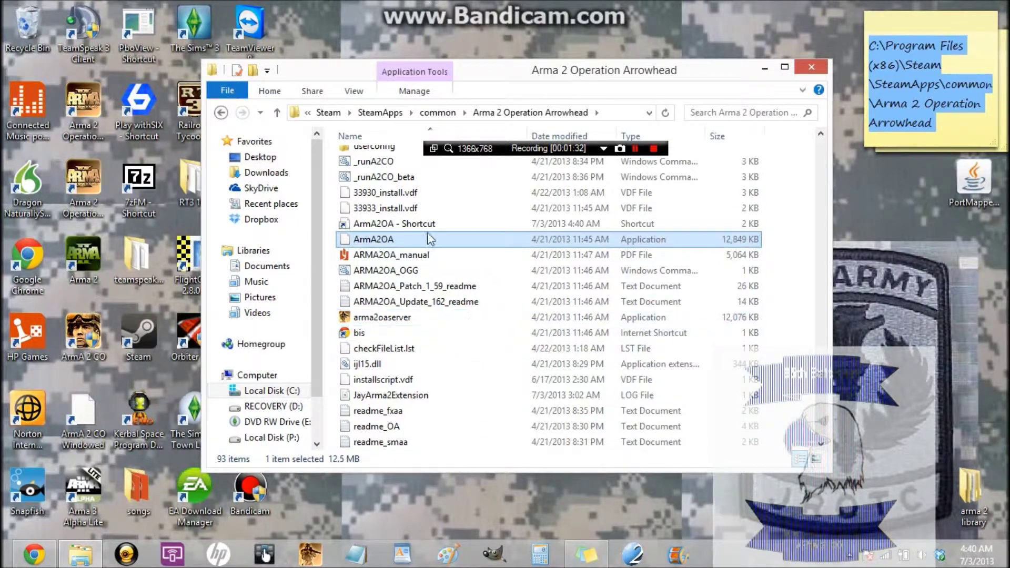
pyautogui.click(422, 223)
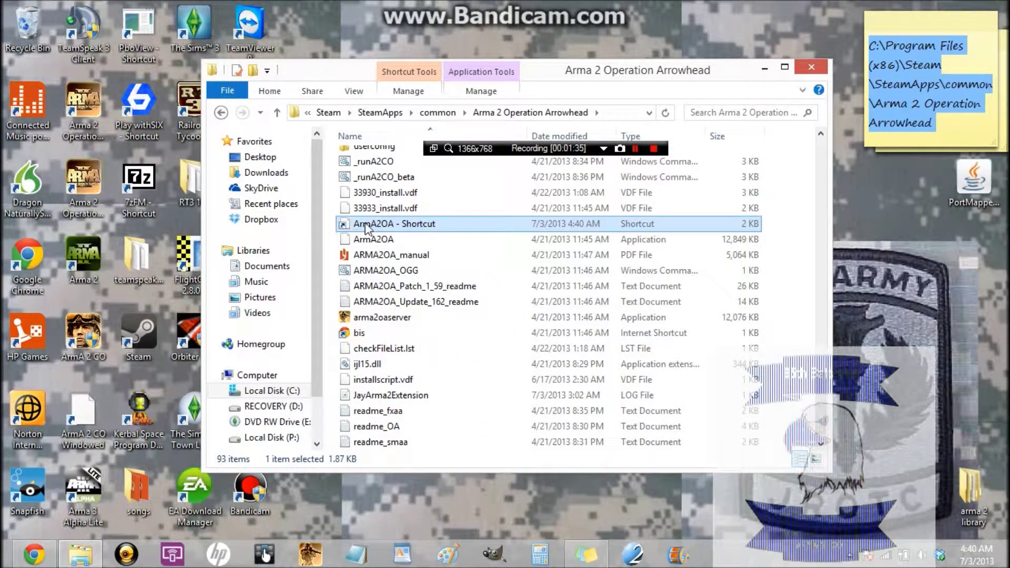
pyautogui.moveTo(365, 223); pyautogui.dragTo(888, 270)
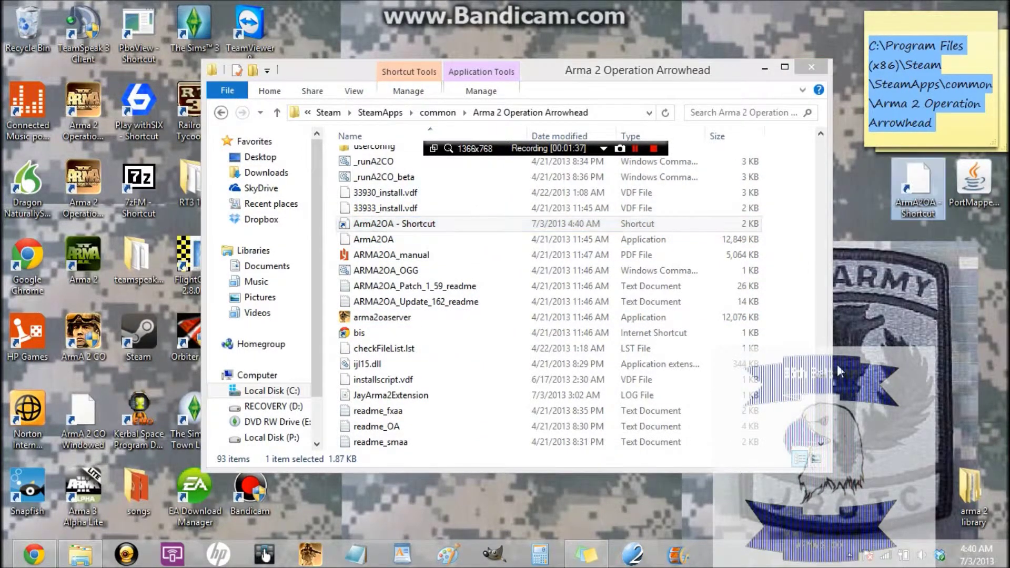
# Close the Arma folder window, centre the shortcut on the desktop, and open its Properties
pyautogui.click(808, 73)
pyautogui.moveTo(918, 184); pyautogui.dragTo(545, 301)
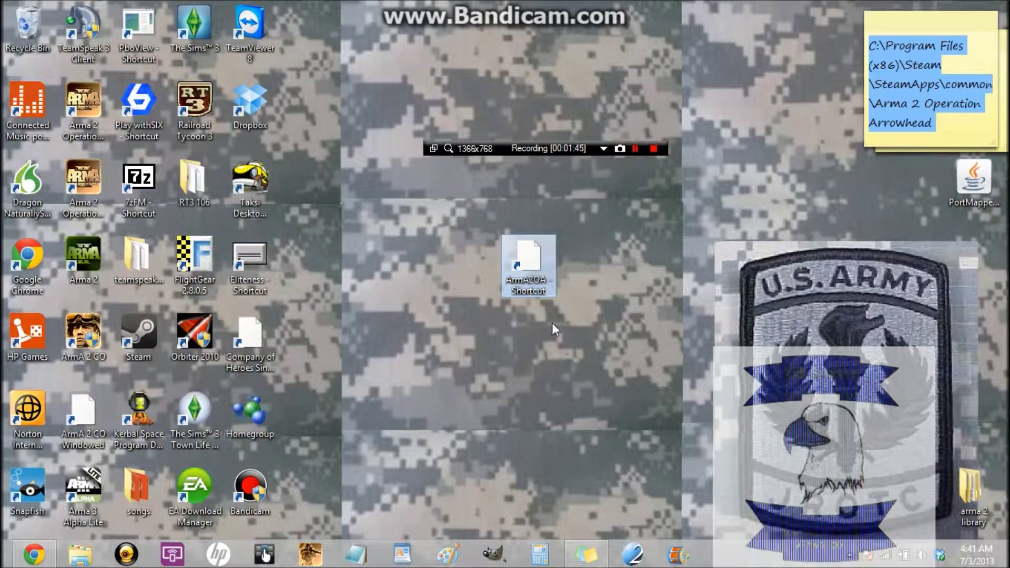
pyautogui.rightClick(536, 267)
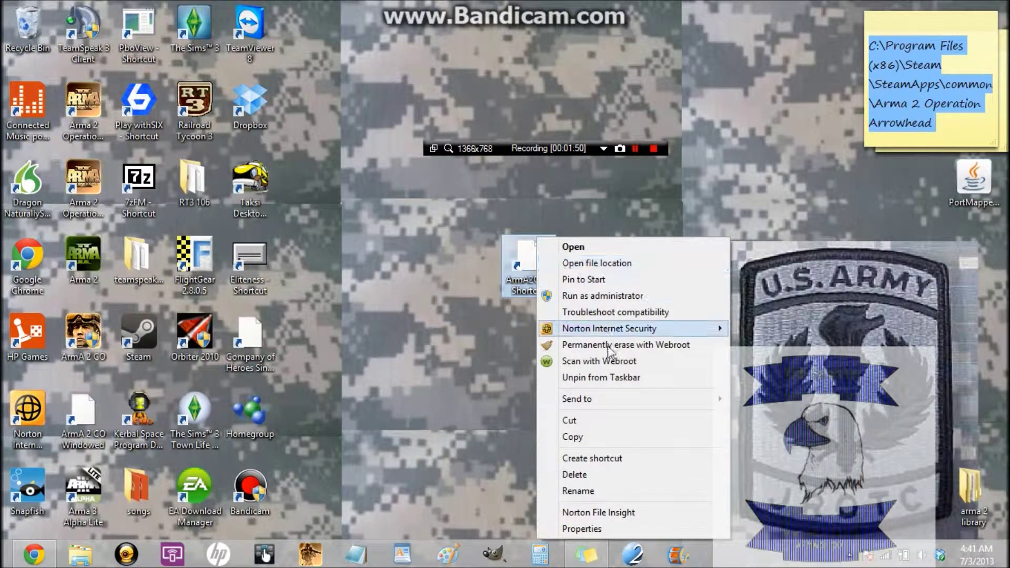
pyautogui.click(601, 528)
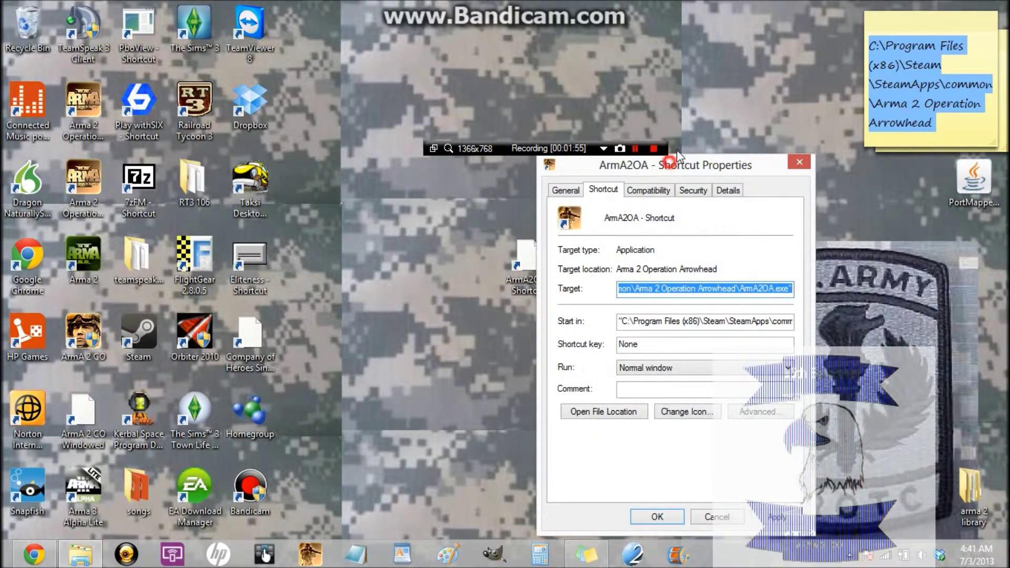
# Enable 'Run this program as an administrator' in the shortcut's Compatibility settings and confirm with OK
pyautogui.moveTo(668, 169); pyautogui.dragTo(719, 70)
pyautogui.click(740, 92)
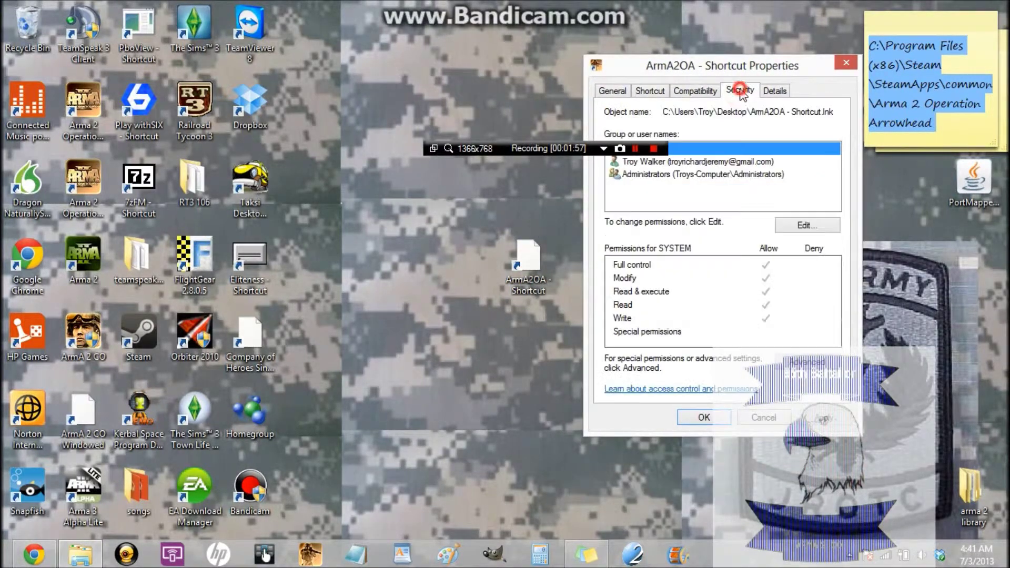
pyautogui.moveTo(507, 152); pyautogui.dragTo(391, 131)
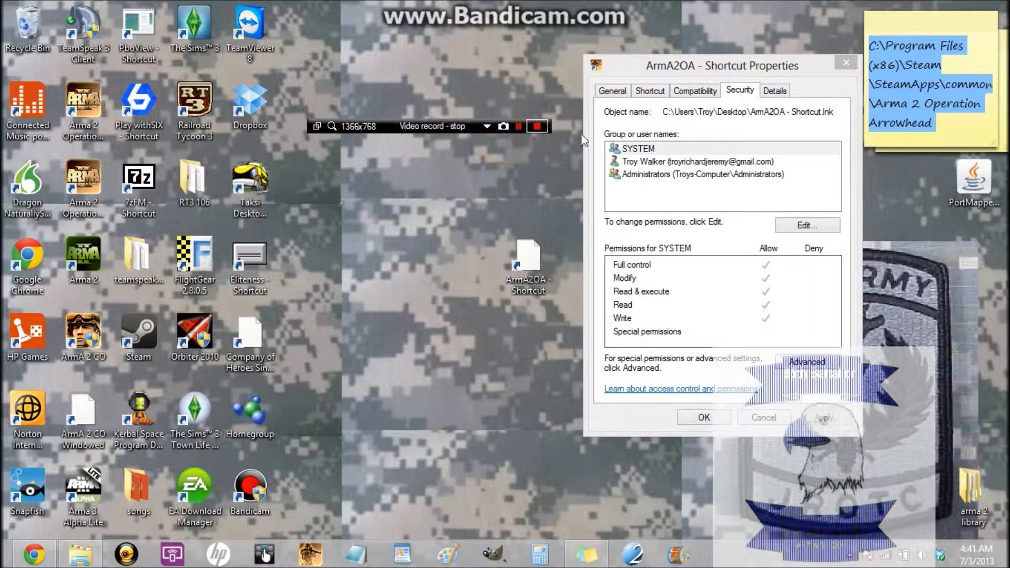
pyautogui.click(693, 91)
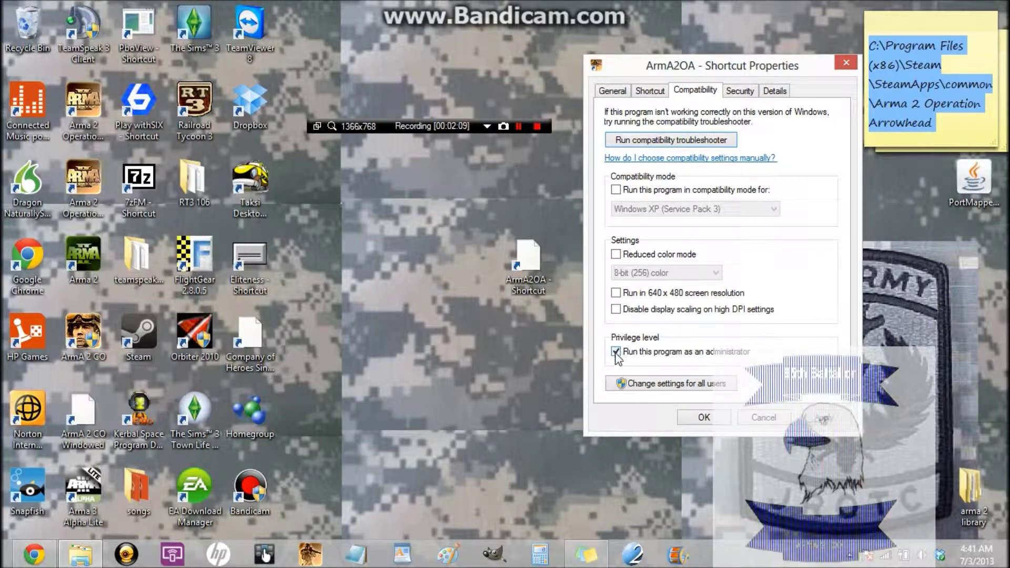
pyautogui.click(705, 419)
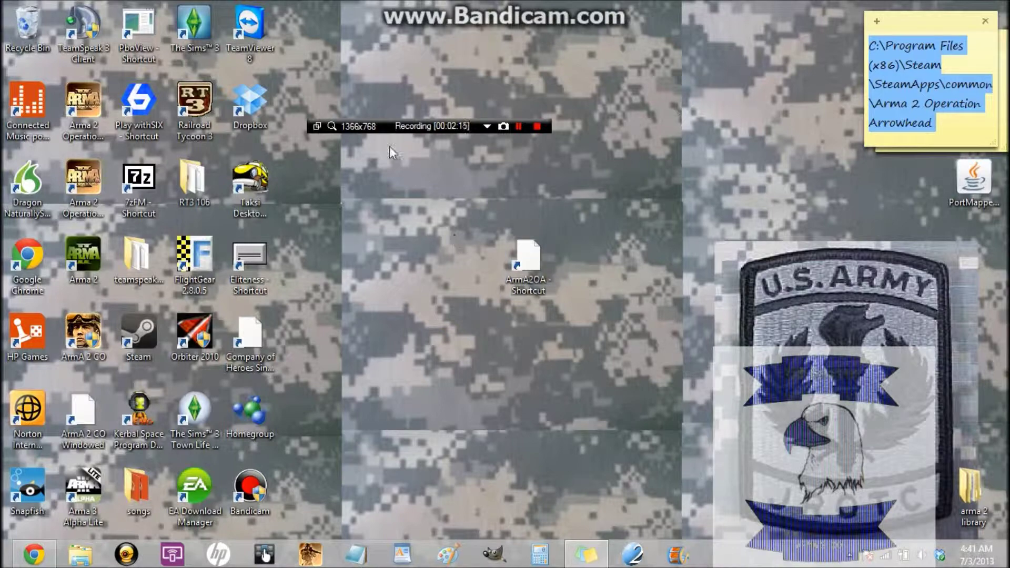
pyautogui.click(541, 244)
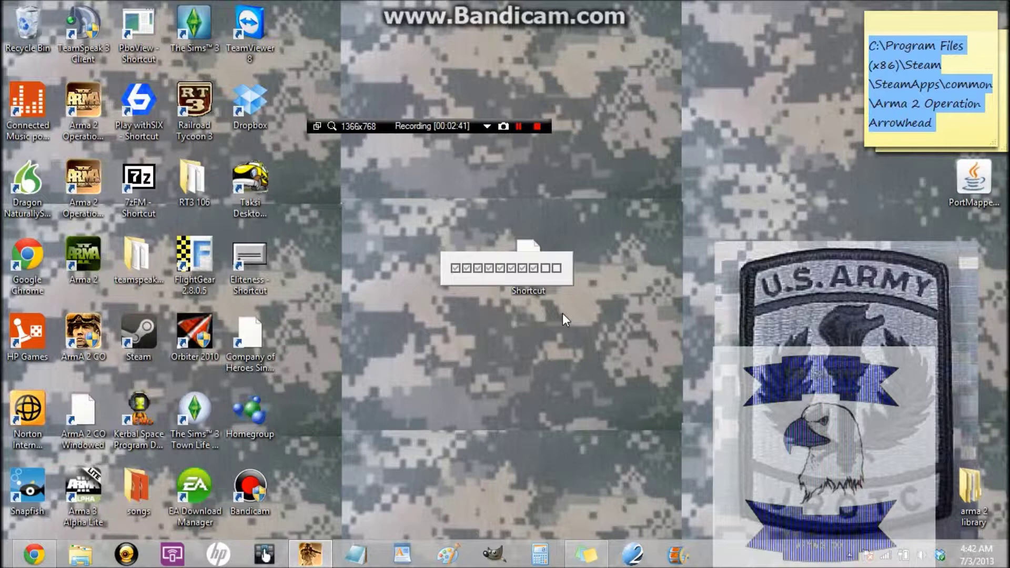
# Bring up the taskbar options for the running ArmA2OA game window
pyautogui.rightClick(317, 542)
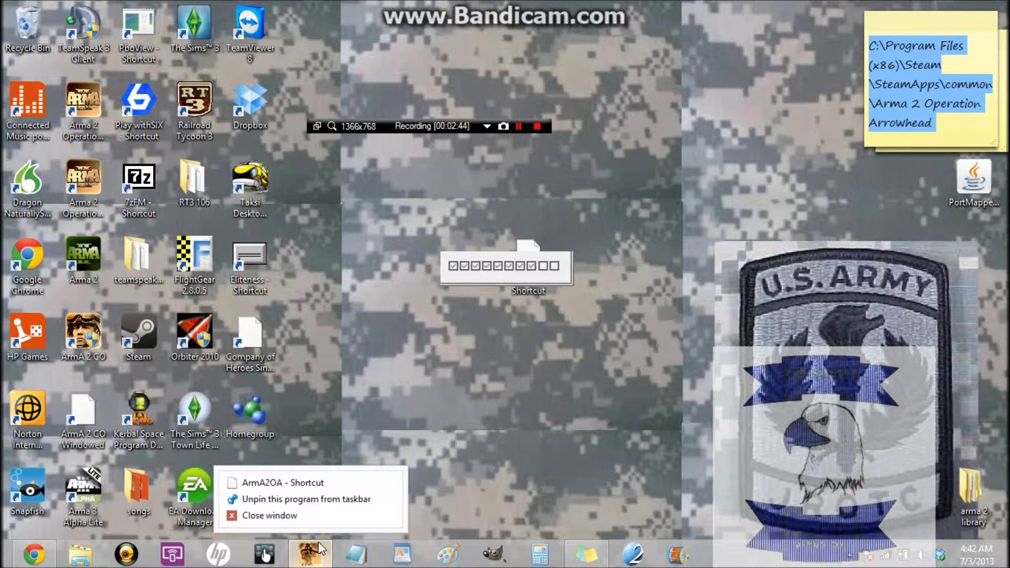
# Close the ArmA 2 OA window and force the unresponsive program to shut down
pyautogui.click(314, 516)
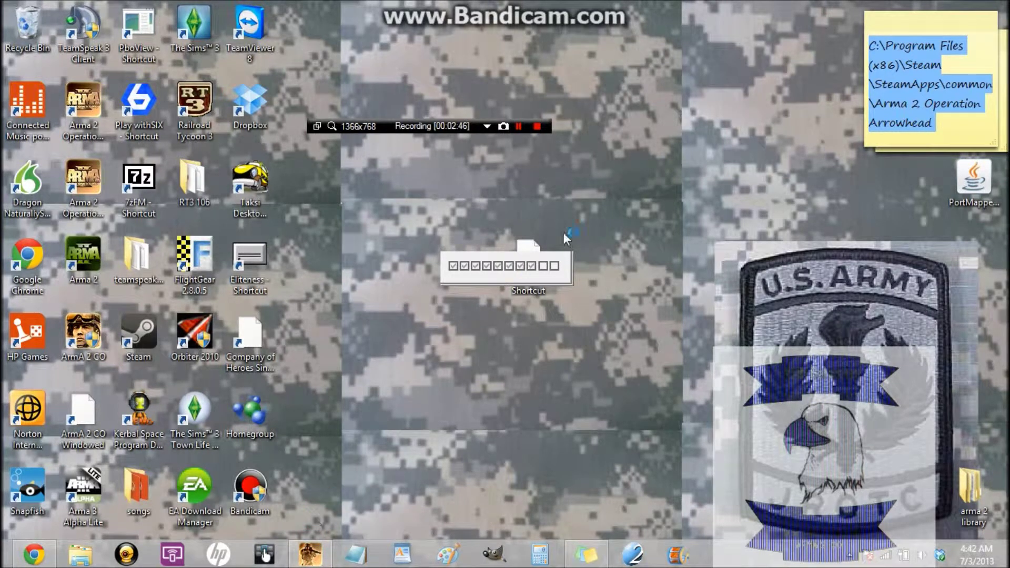
pyautogui.click(559, 284)
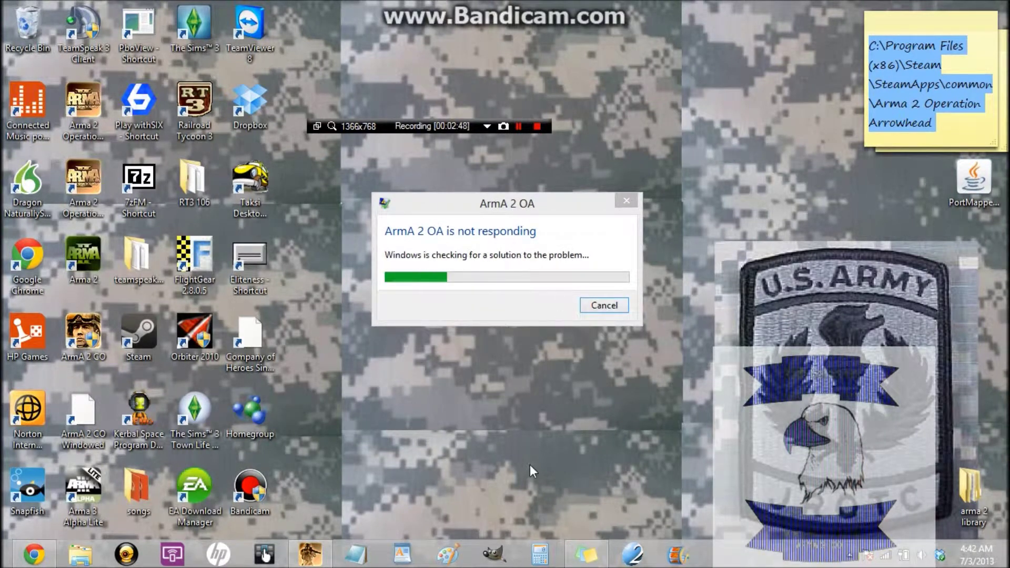